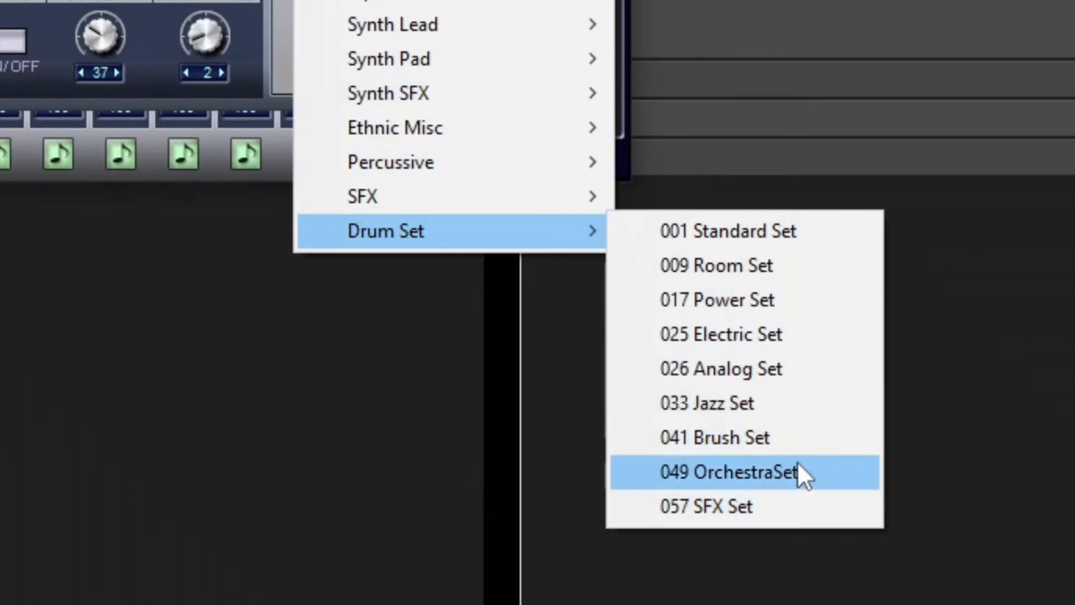
- Load the 808 tom sound from the Percussive presets into the current part
mouse_move(472, 166)
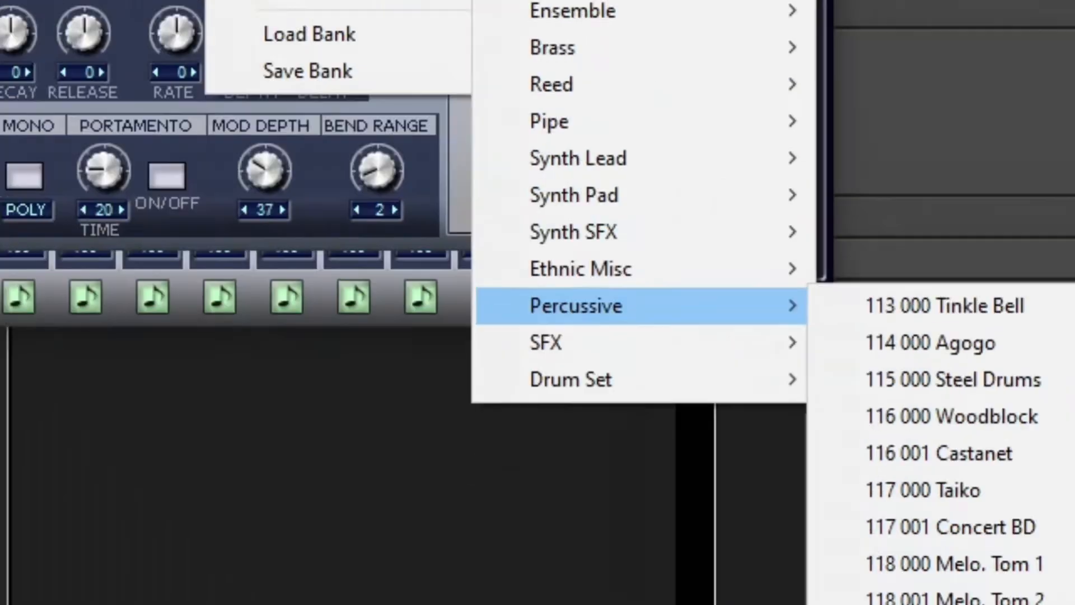
left_click(798, 508)
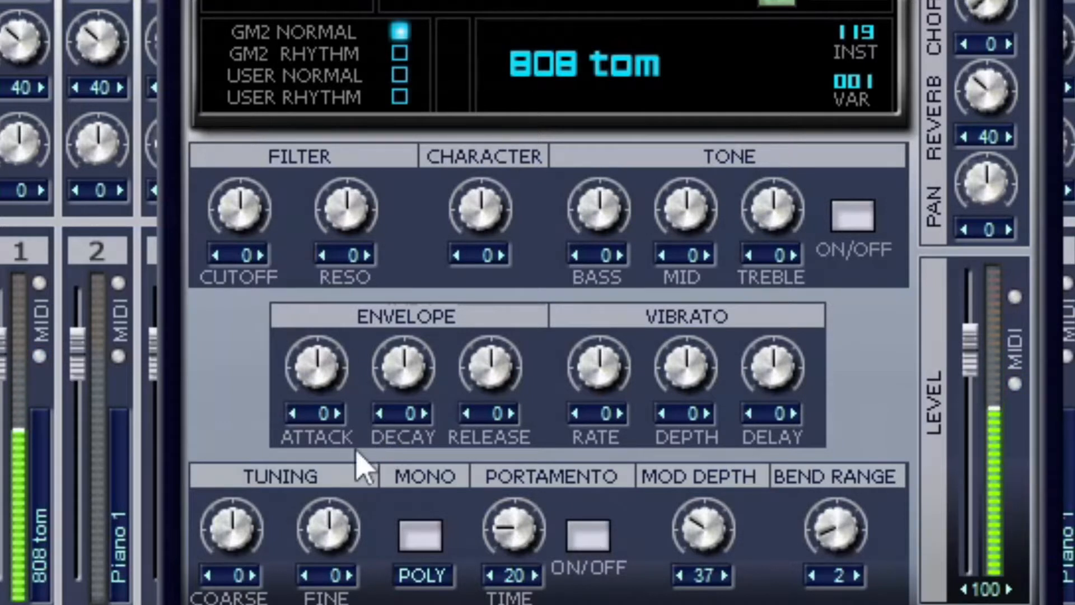
- Shape the 808 tom's envelope with attack at +17, decay at +10 and release at -19
left_click_drag(324, 361, 308, 305)
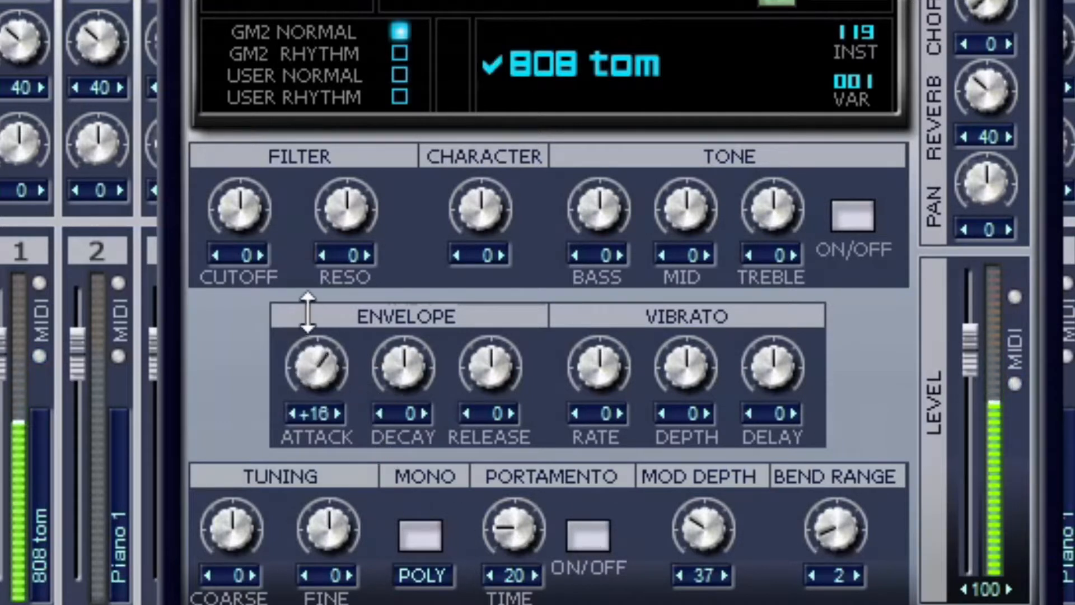
left_click_drag(343, 369, 338, 408)
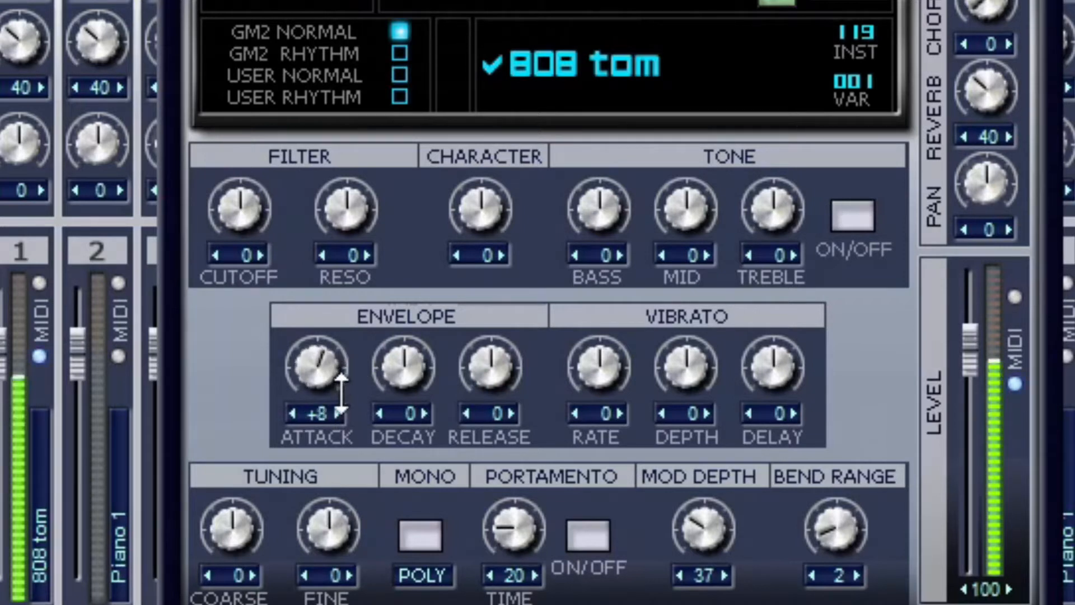
left_click_drag(405, 374, 404, 290)
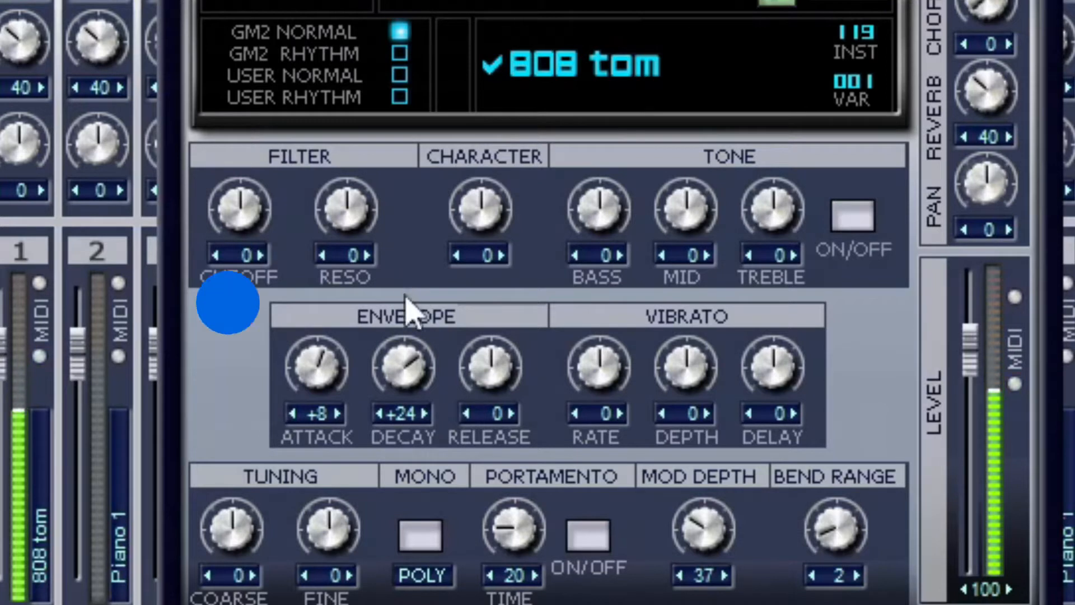
left_click_drag(400, 358, 388, 408)
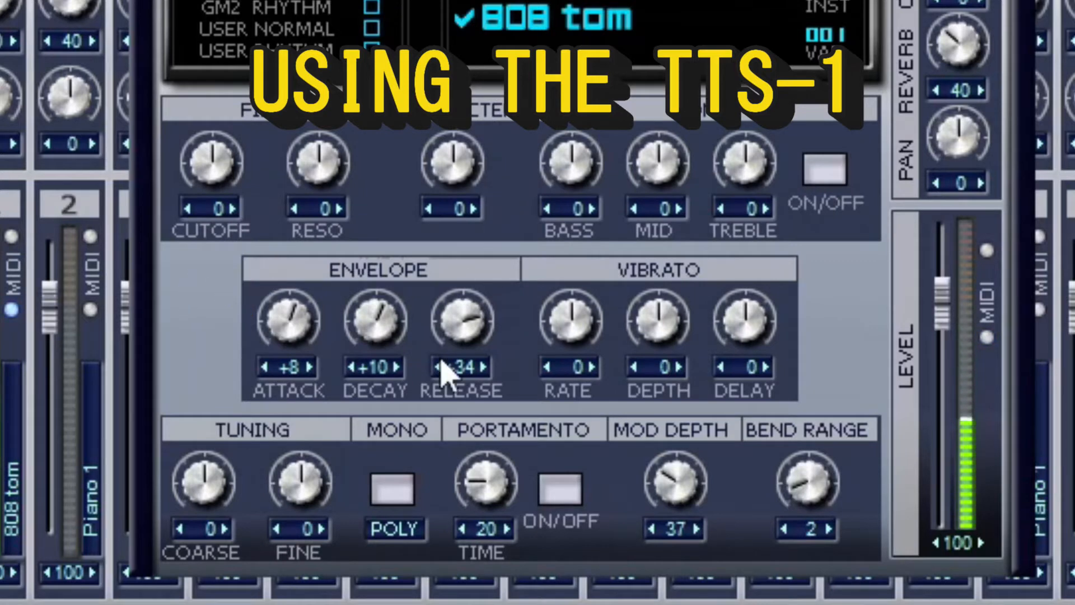
left_click_drag(463, 324, 384, 546)
left_click_drag(286, 325, 285, 316)
- Set the vibrato rate to -1, depth to +26 and delay to +27, and raise the part's level to 127
left_click_drag(573, 347, 581, 168)
left_click_drag(655, 307, 707, 234)
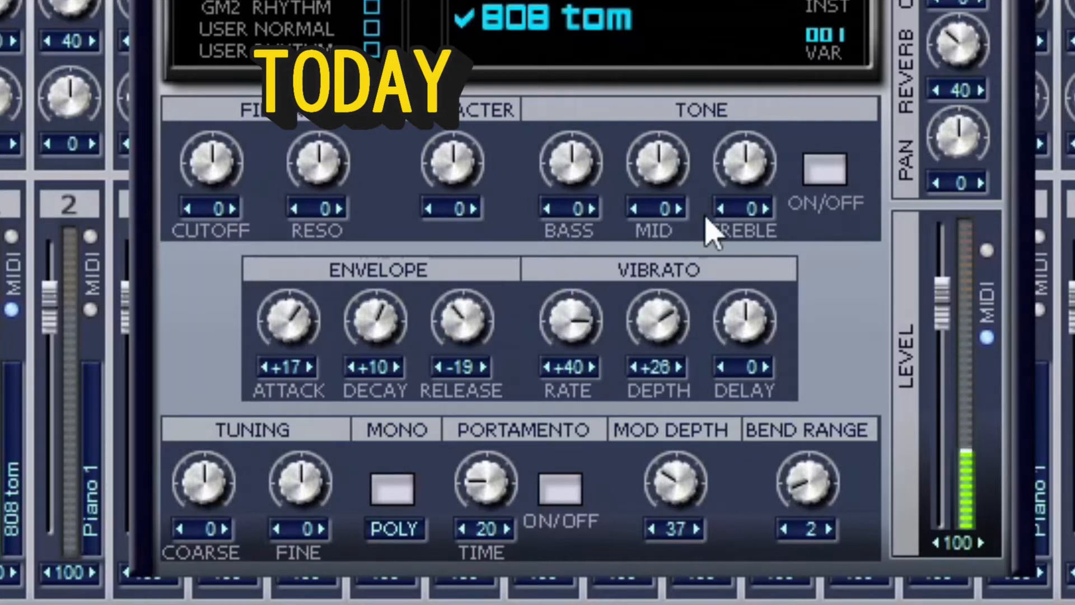
left_click_drag(751, 325, 794, 230)
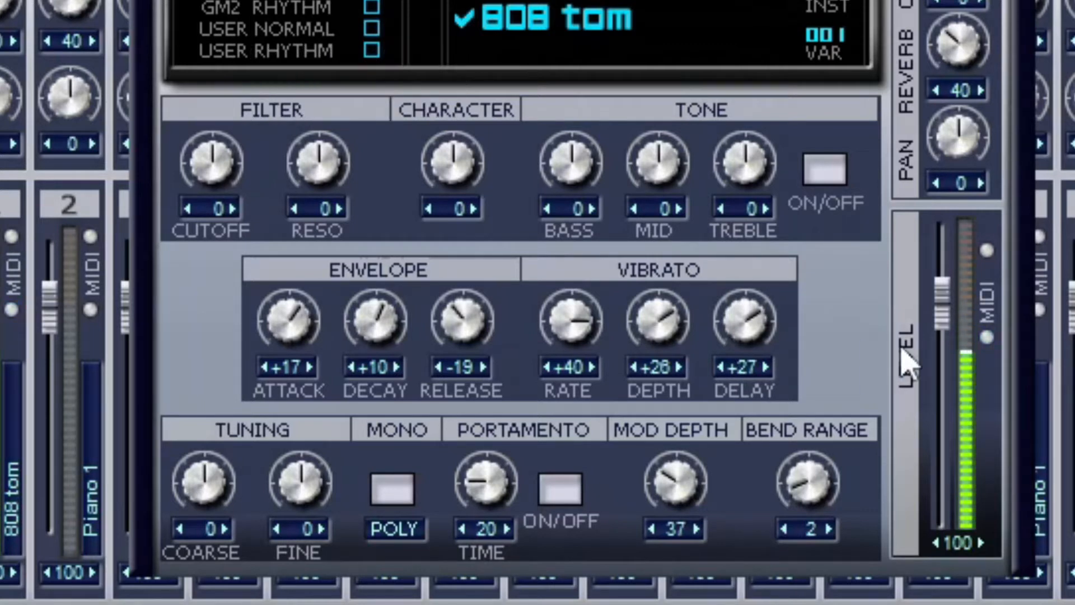
left_click_drag(942, 303, 942, 250)
left_click_drag(577, 336, 576, 489)
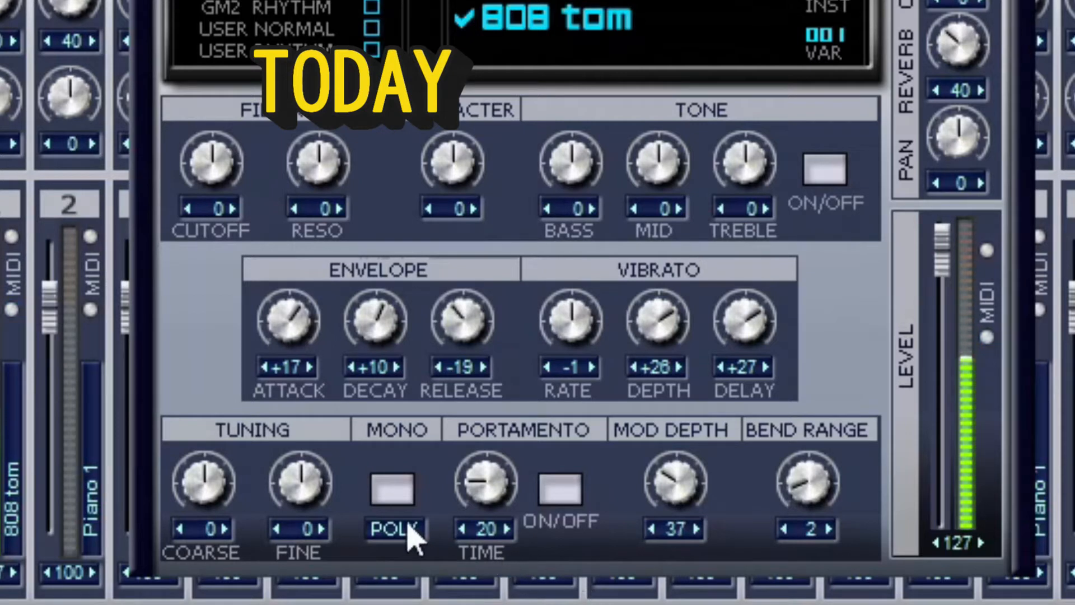
- Try portamento time 41 with portamento switched on and off, mod depth 93, bend range 19 and envelope attack -20
left_click(560, 489)
left_click_drag(479, 481, 487, 412)
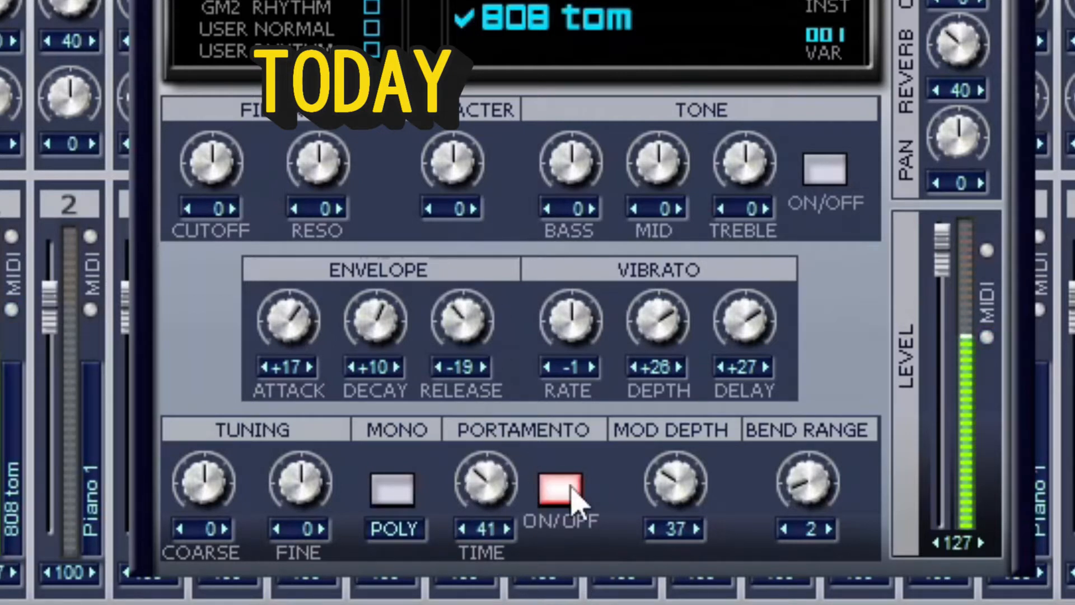
left_click(574, 499)
left_click_drag(707, 510, 711, 291)
left_click_drag(815, 501, 829, 242)
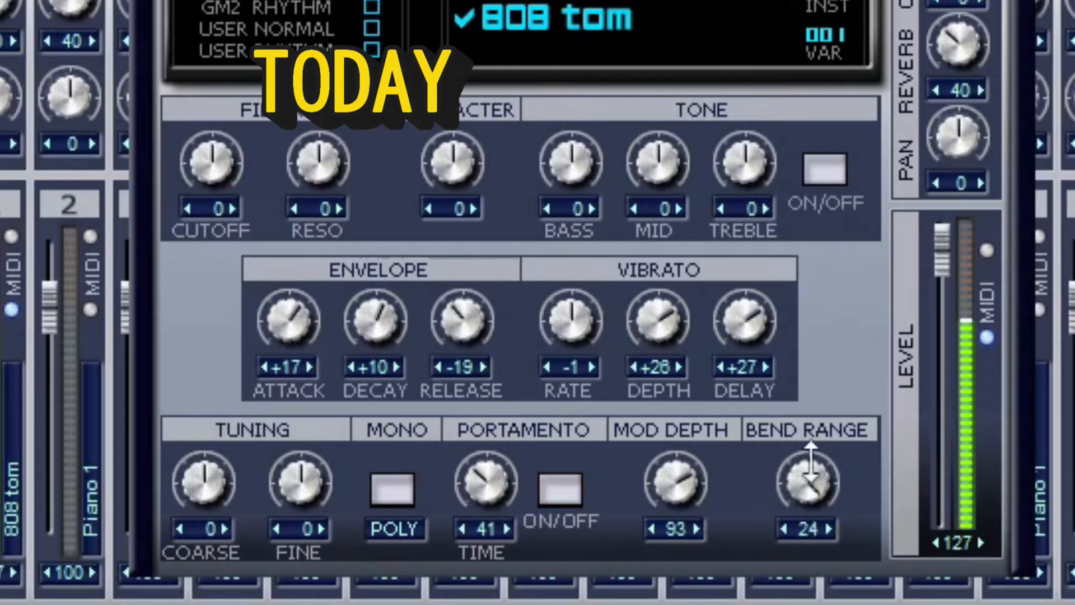
left_click_drag(810, 467, 756, 487)
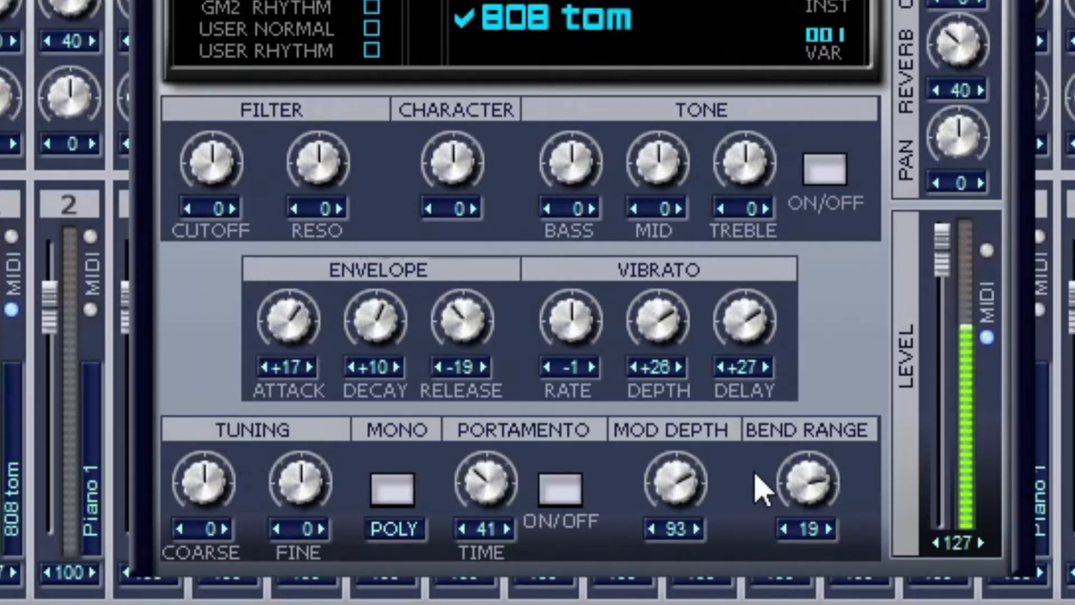
left_click_drag(290, 302, 320, 407)
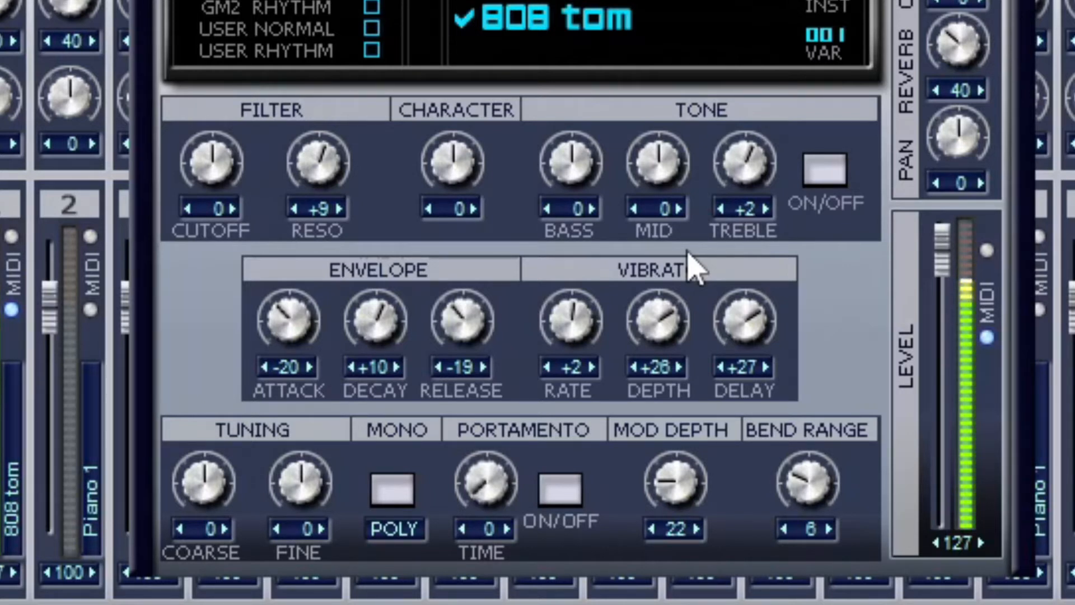
- Switch portamento on with time 83, and set the mod depth to 82 and the bend range to 19
mouse_move(674, 486)
left_mouse_down()
mouse_move(676, 496)
mouse_move(672, 366)
mouse_move(694, 121)
mouse_move(669, 504)
left_mouse_up()
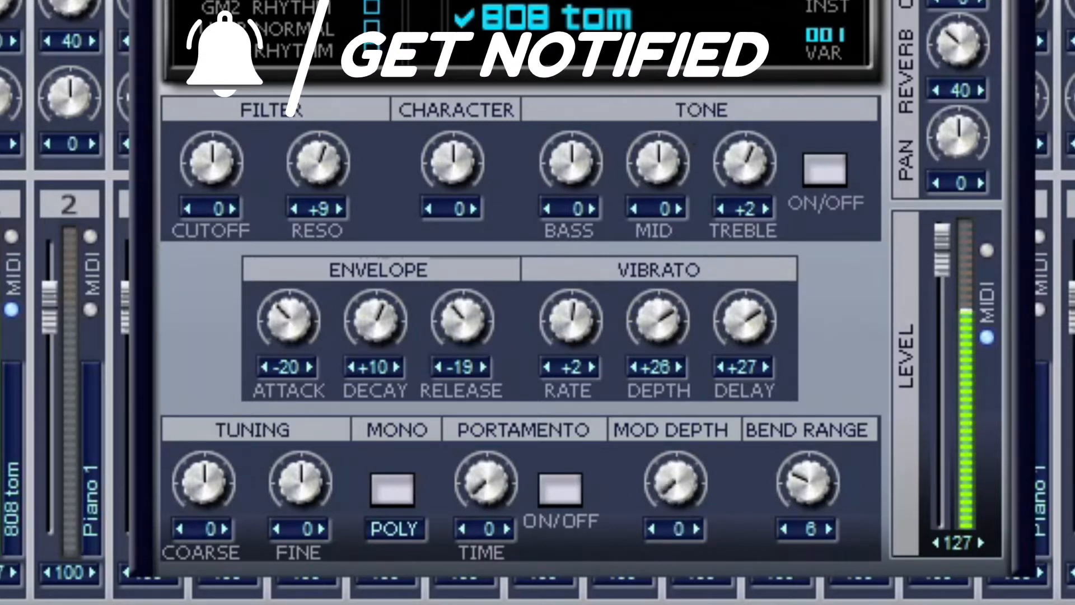
left_click(563, 493)
left_click_drag(676, 490, 689, 428)
left_click_drag(486, 481, 507, 166)
left_click_drag(669, 518, 736, 312)
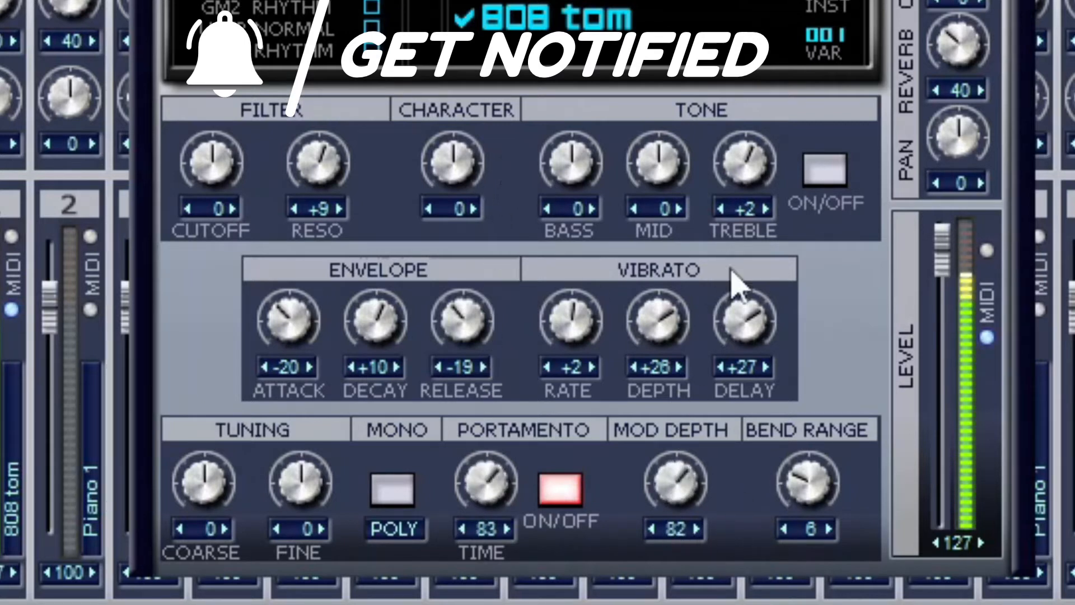
left_click_drag(799, 475, 781, 448)
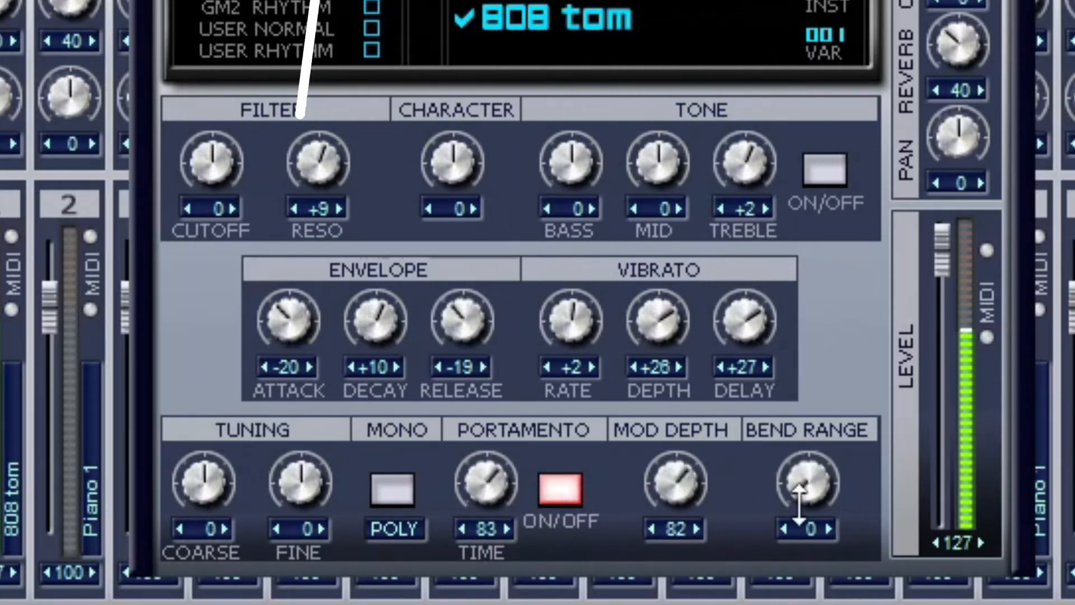
left_click_drag(799, 493, 807, 428)
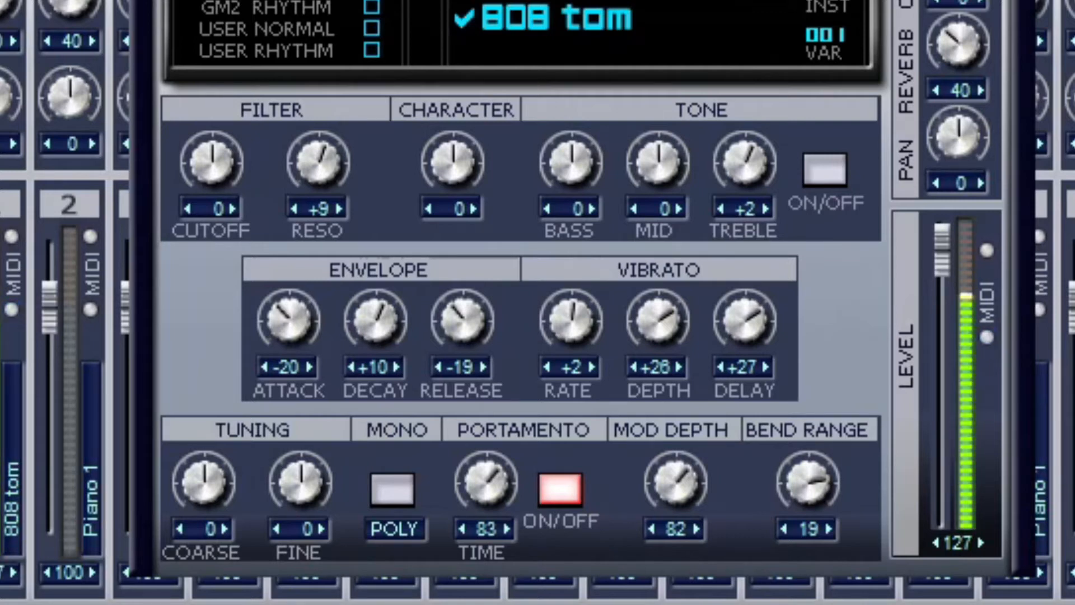
- Raise the envelope attack and close the TTS-1 instrument window
left_click_drag(287, 317, 297, 225)
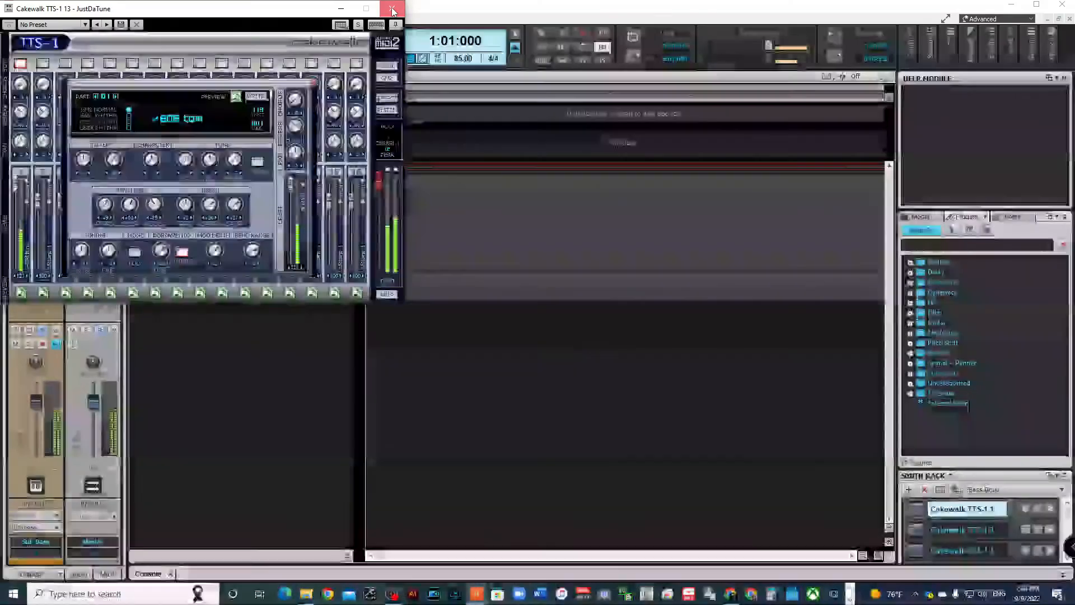
left_click(398, 12)
- Play the project to rehearse the Sub Bass part, returning to the start and stopping playback
key("space")
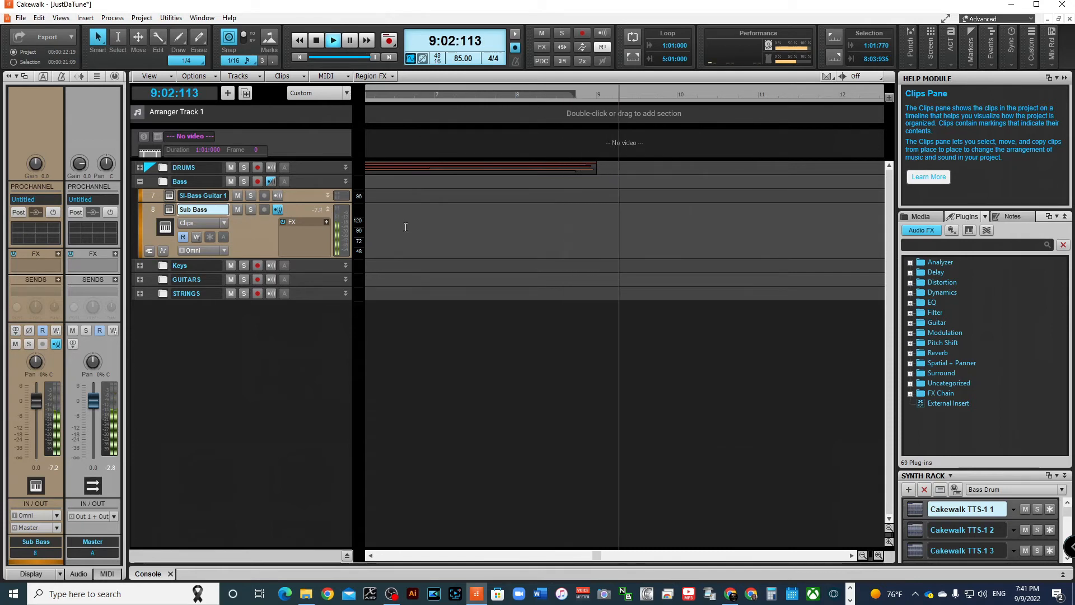
key("w")
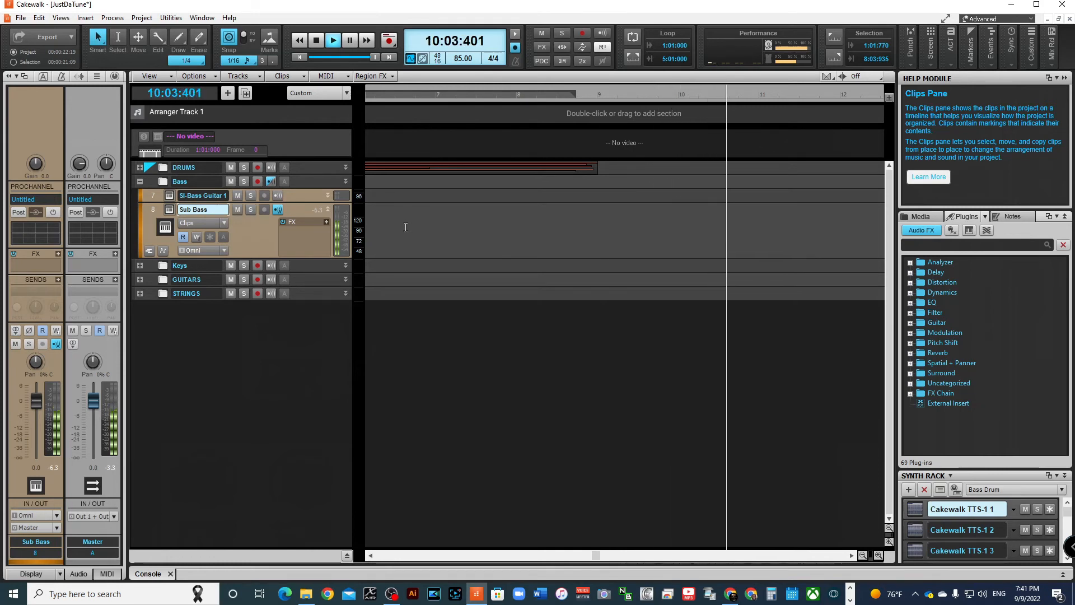
key("space")
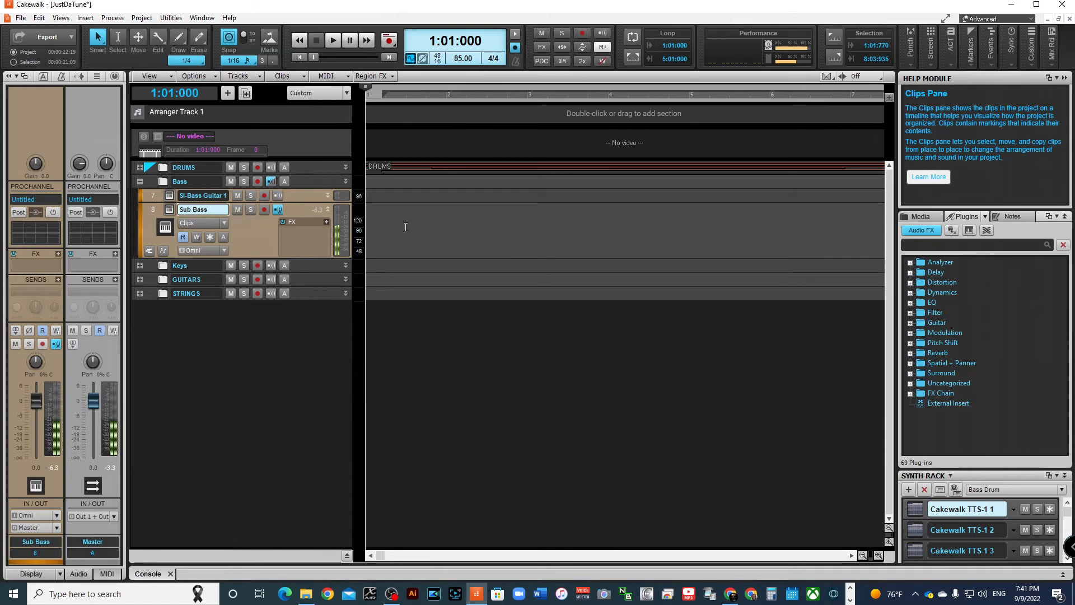
- Arm the Sub Bass track and record a MIDI take on it from the start of the project
left_click(264, 210)
key("space")
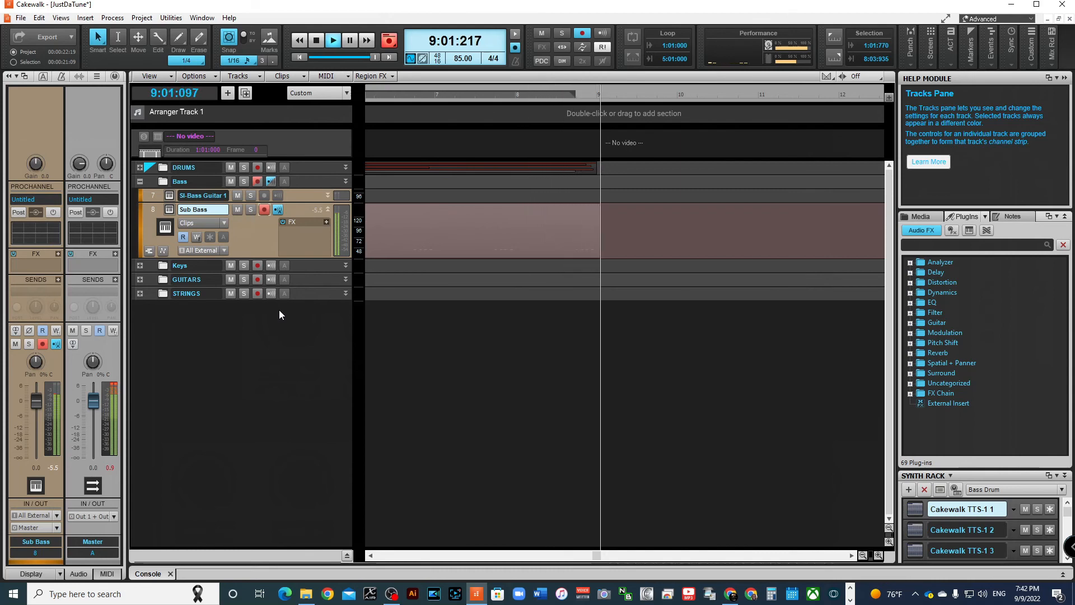
key("space")
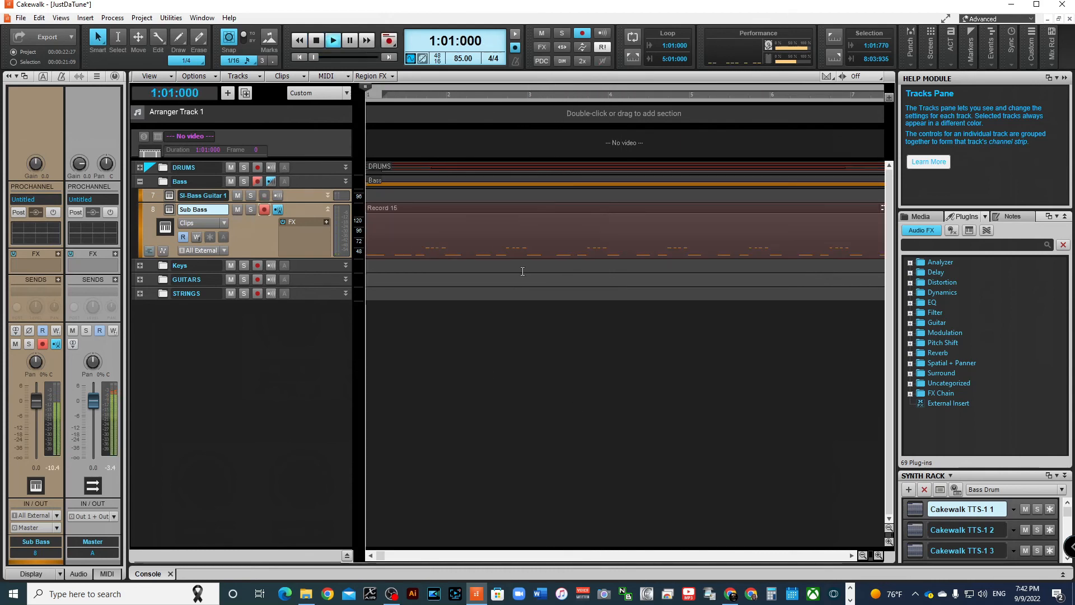
- Solo the Sub Bass track during playback from the start and raise its volume to 3.1 dB
key("space")
left_click(250, 209)
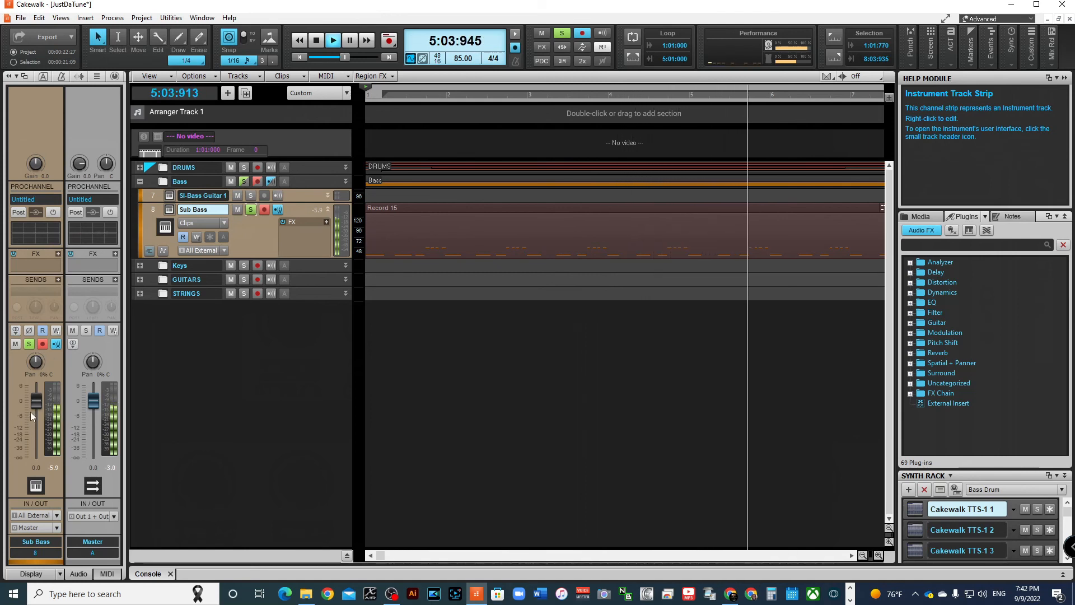
left_click_drag(29, 414, 29, 408)
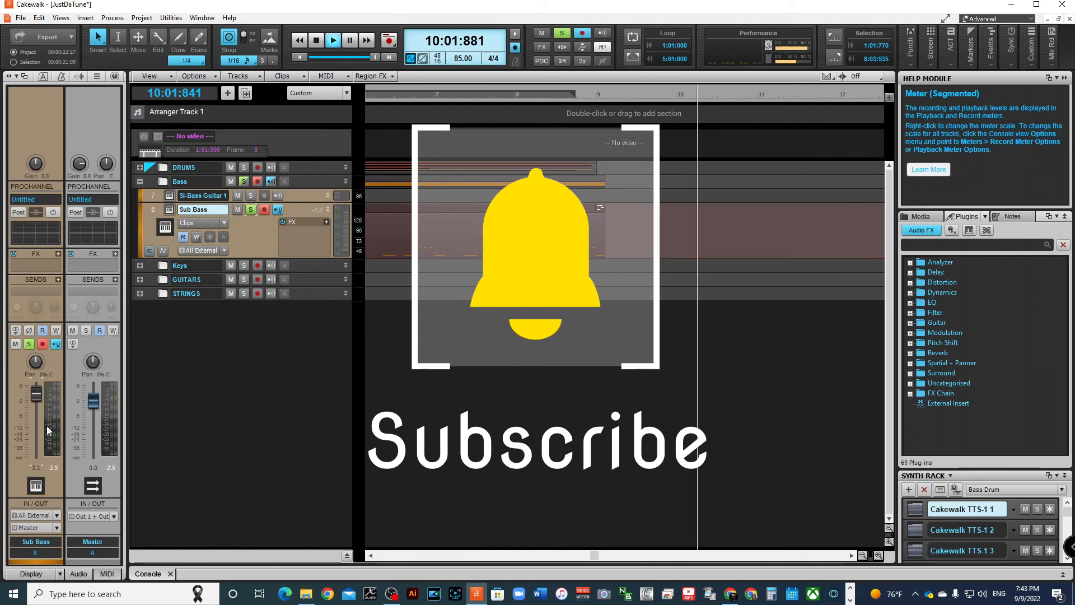
key("w")
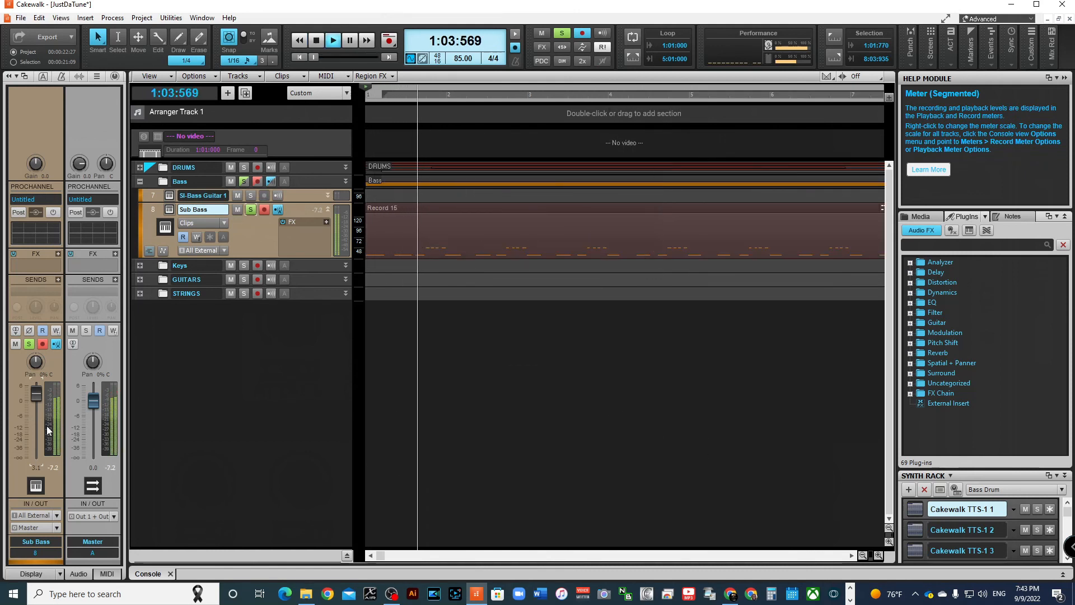